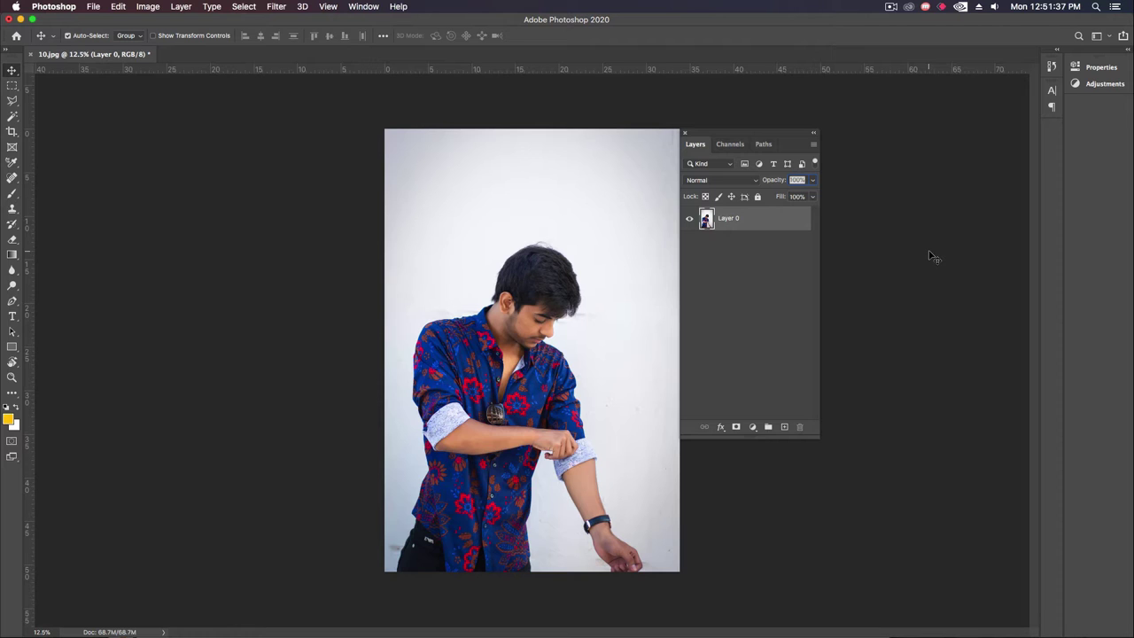
Convert the portrait photo to monochrome with the Black & White adjustment
click(143, 11)
mouse_move(248, 39)
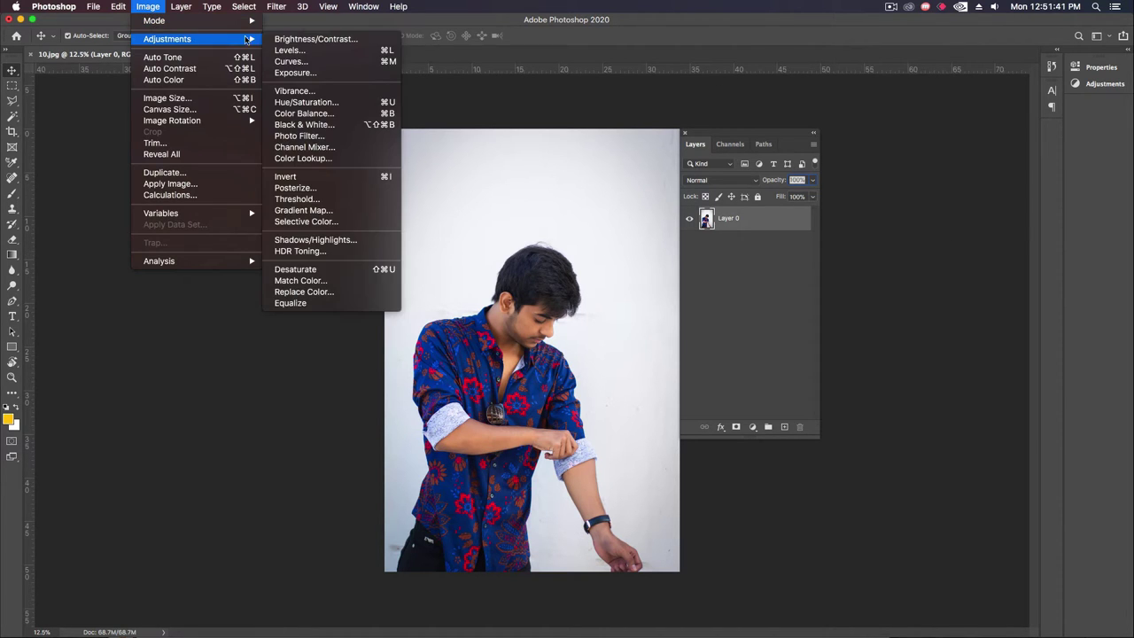
click(304, 125)
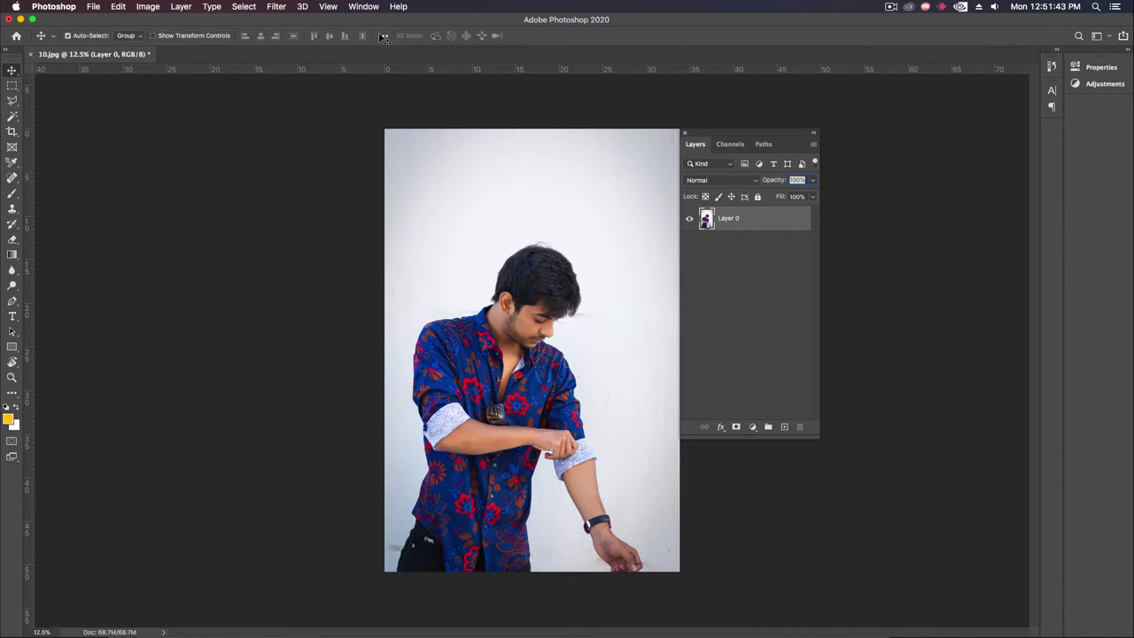
key(Return)
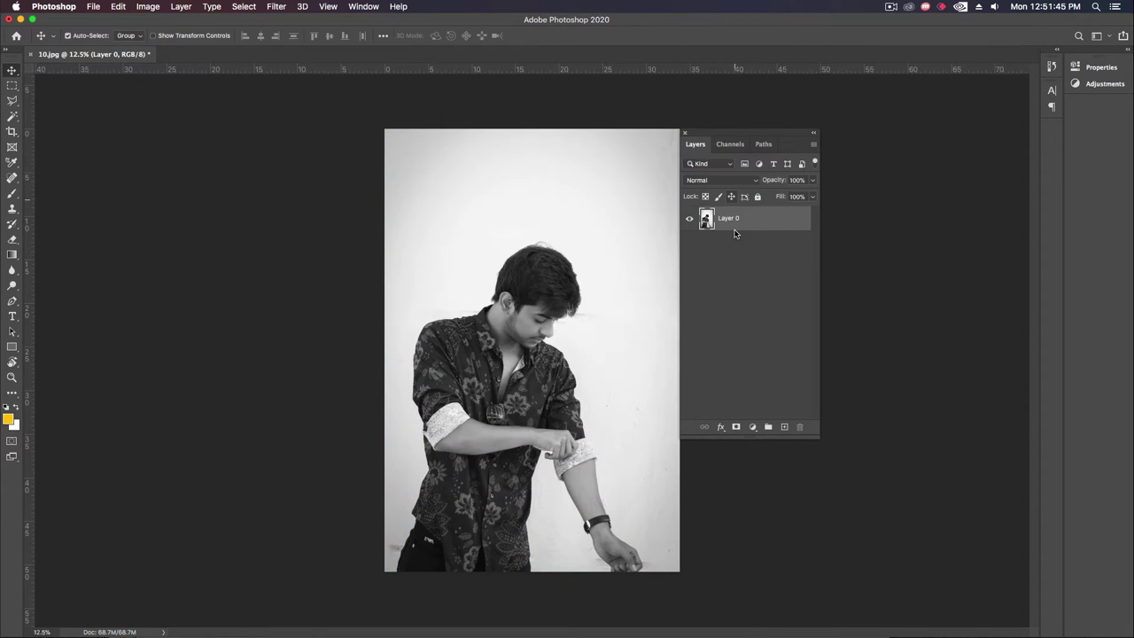
Duplicate the portrait layer and turn off the G and B channels in the duplicate's blending options
drag(735, 228, 786, 429)
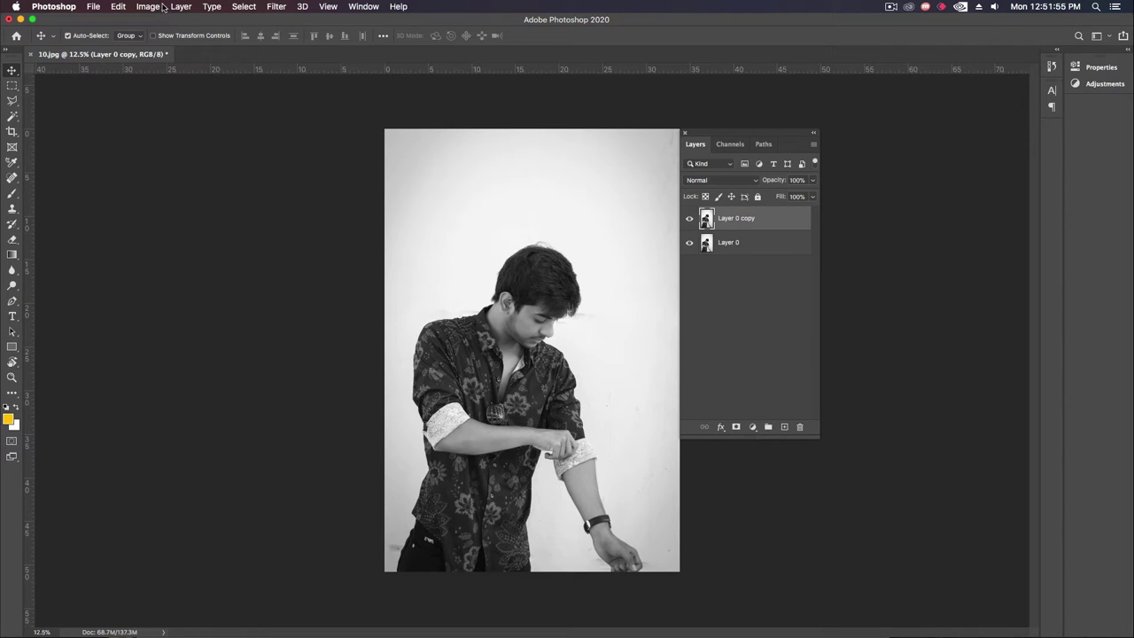
double_click(761, 230)
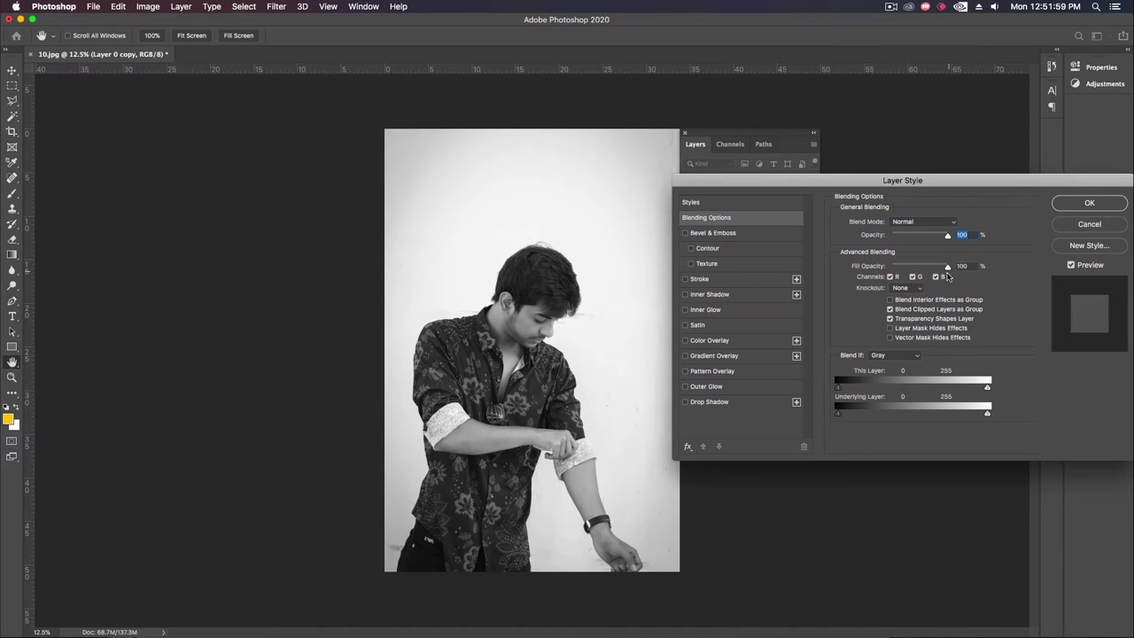
click(915, 277)
click(1063, 207)
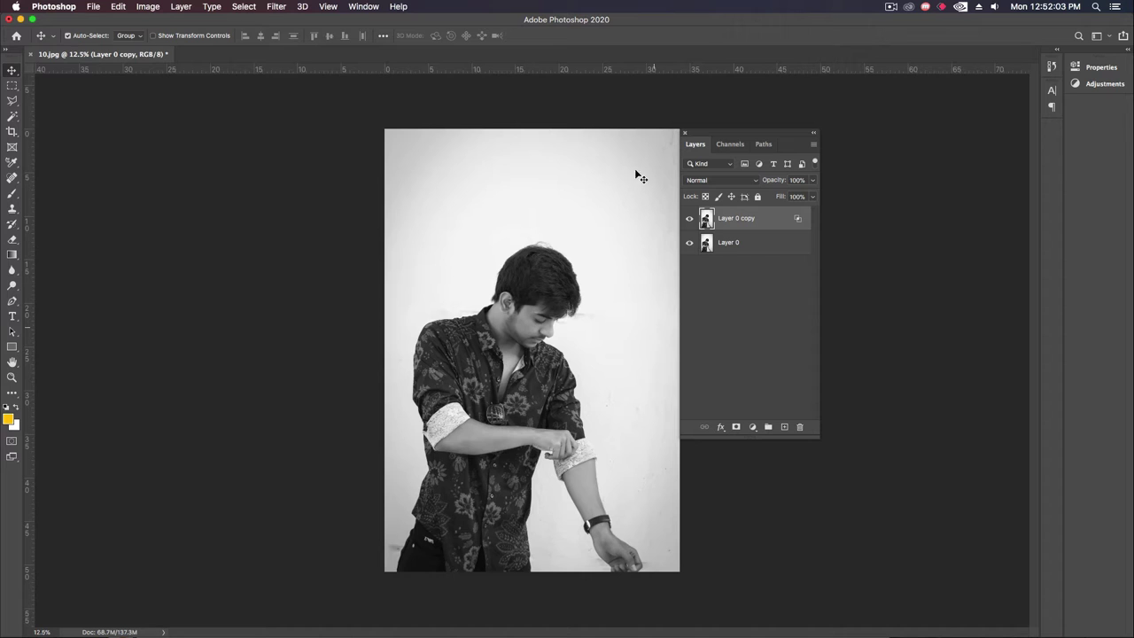
Start Liquify on the duplicated layer and freeze-mask the man's face with a size 500 brush
click(276, 6)
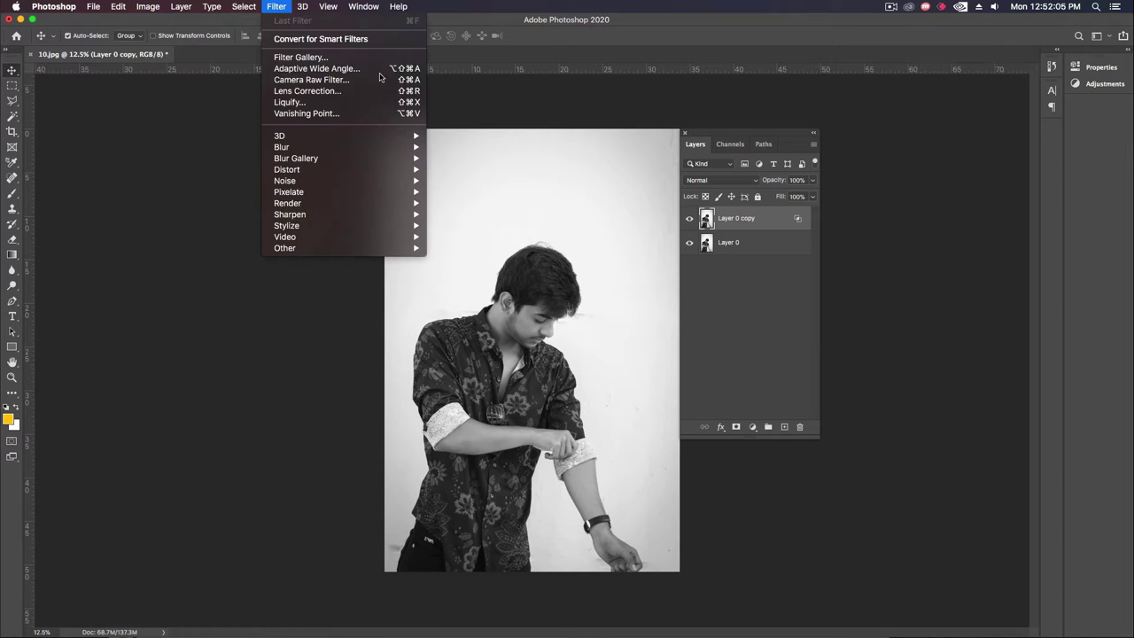
click(363, 104)
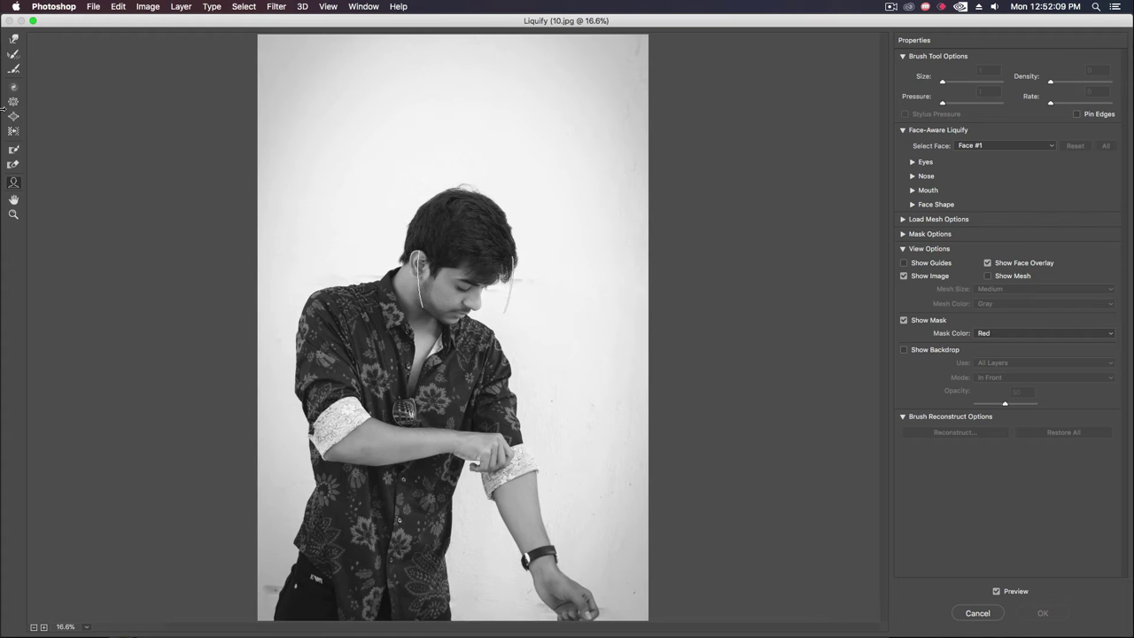
click(9, 154)
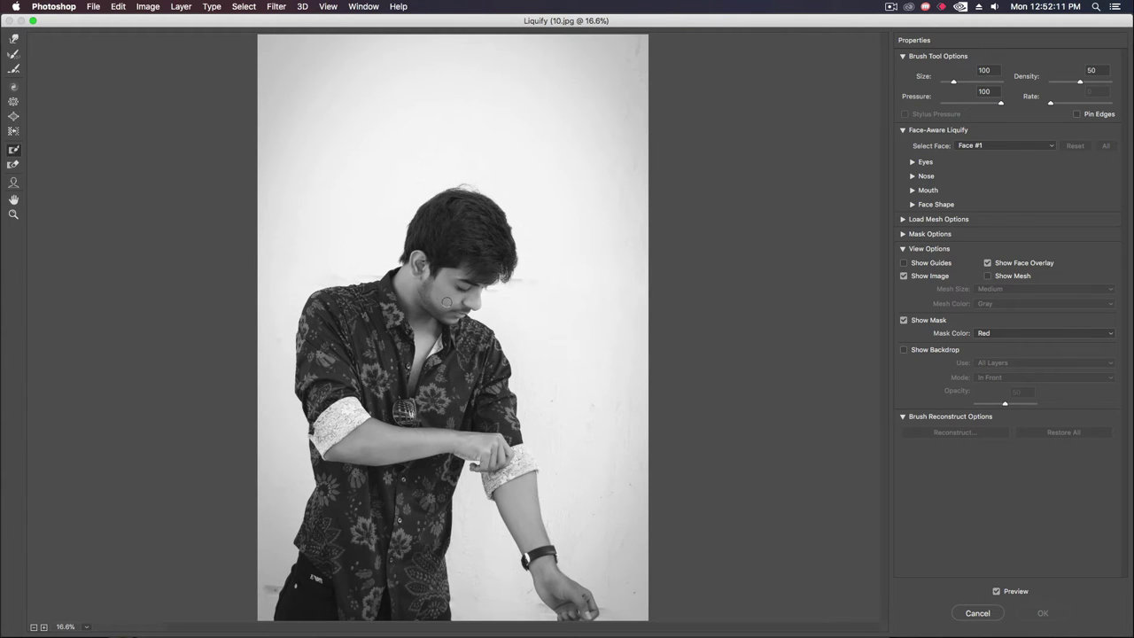
key(bracketright)
key(bracketright)
key(bracketright)
mouse_move(446, 300)
mouse_down()
mouse_move(459, 298)
mouse_move(434, 298)
mouse_move(456, 310)
mouse_up()
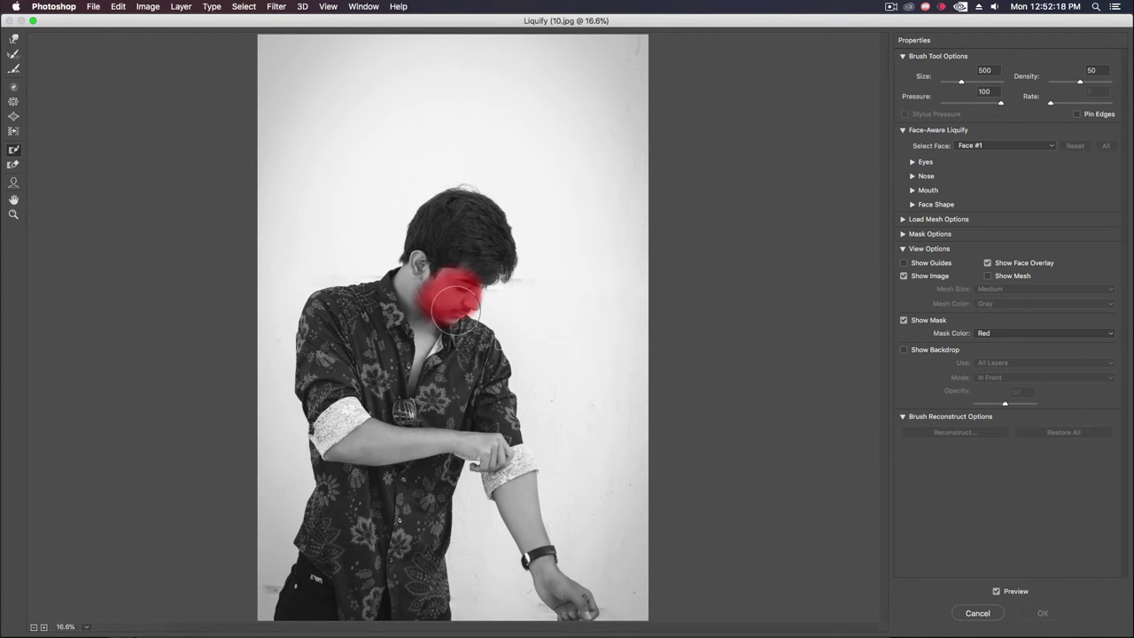
Show the backdrop of all layers in front at 50 opacity and warp the hair outward with a size 900 Forward Warp brush
click(904, 350)
key(bracketright)
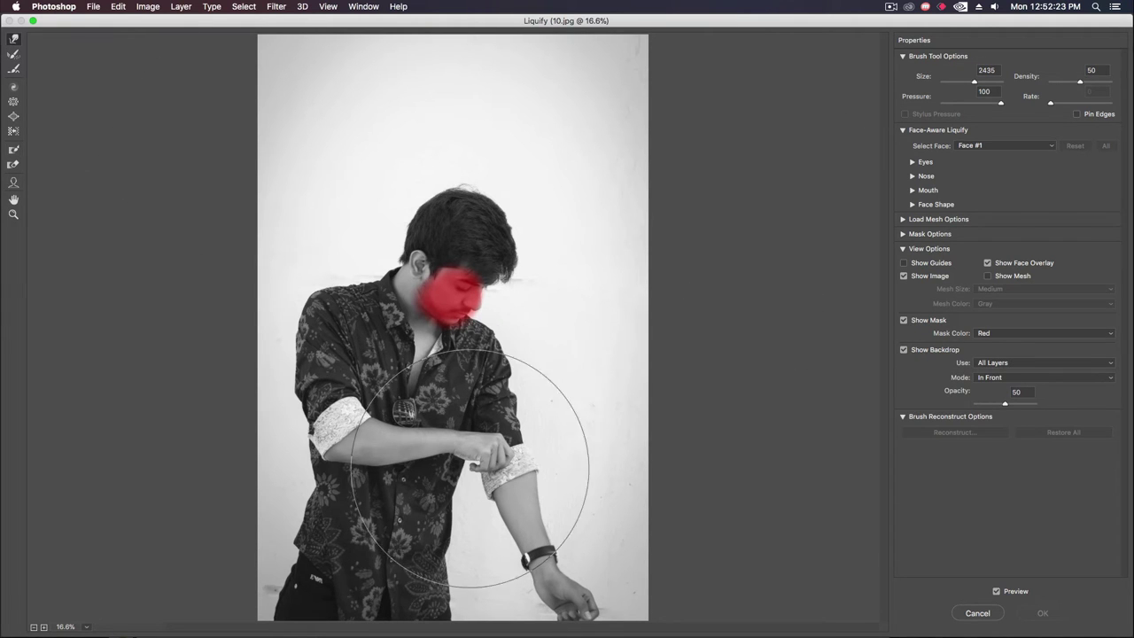
key(bracketleft)
key(bracketleft)
key(bracketleft)
key(bracketleft)
key(bracketleft)
key(bracketleft)
key(bracketleft)
key(bracketleft)
key(bracketleft)
key(bracketleft)
key(bracketleft)
key(bracketleft)
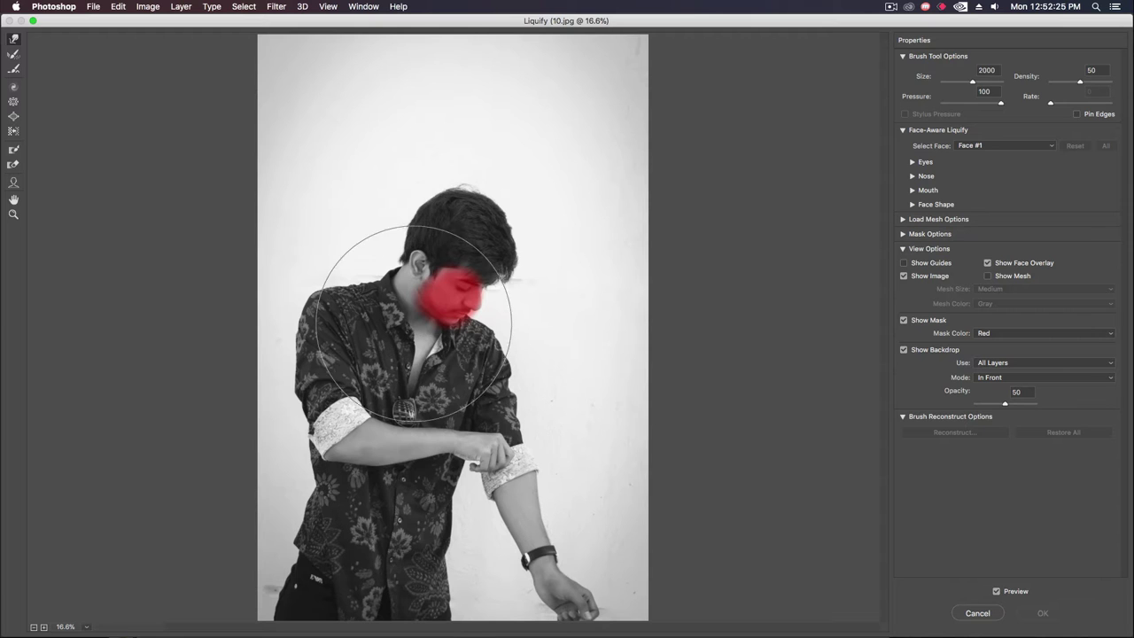
key(bracketleft)
key(bracketleft)
key(bracketleft)
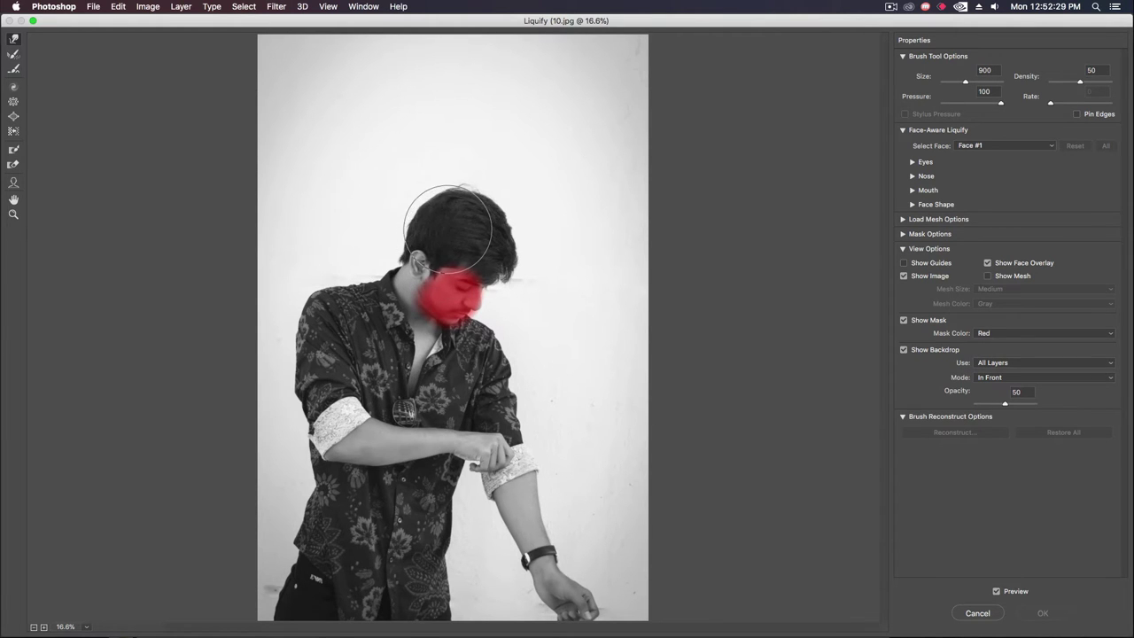
mouse_move(452, 229)
mouse_down()
mouse_move(409, 222)
mouse_move(443, 208)
mouse_move(434, 199)
mouse_move(471, 205)
mouse_up()
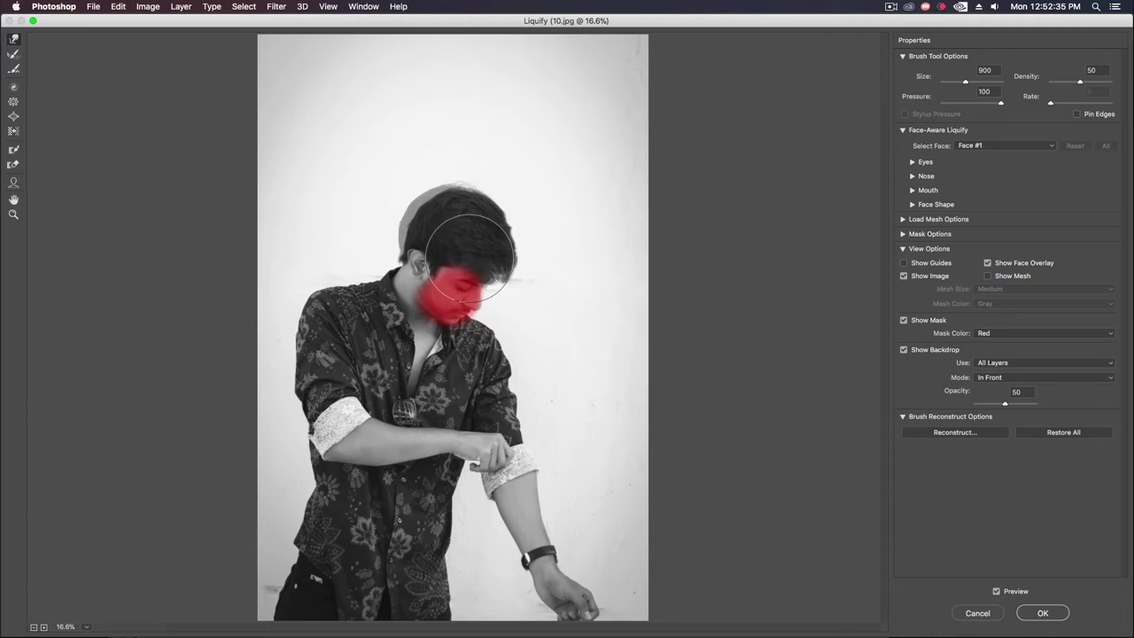
Warp the outlines of the shoulders, arms, shirt and hand toward the image's left side and apply Liquify
mouse_move(386, 281)
mouse_down()
mouse_move(332, 315)
mouse_move(307, 314)
mouse_move(316, 353)
mouse_move(296, 358)
mouse_move(366, 303)
mouse_move(334, 297)
mouse_move(324, 367)
mouse_move(294, 384)
mouse_move(319, 416)
mouse_move(299, 433)
mouse_move(322, 449)
mouse_move(292, 421)
mouse_move(321, 463)
mouse_move(296, 465)
mouse_move(304, 492)
mouse_move(286, 504)
mouse_move(304, 541)
mouse_move(298, 459)
mouse_move(315, 459)
mouse_move(297, 399)
mouse_move(308, 352)
mouse_move(325, 356)
mouse_move(305, 354)
mouse_move(299, 368)
mouse_move(308, 369)
mouse_move(319, 547)
mouse_move(292, 546)
mouse_move(310, 583)
mouse_move(281, 603)
mouse_move(452, 602)
mouse_move(433, 556)
mouse_move(416, 555)
mouse_move(418, 514)
mouse_move(456, 496)
mouse_move(458, 480)
mouse_move(438, 462)
mouse_move(346, 468)
mouse_move(376, 434)
mouse_move(399, 430)
mouse_move(383, 427)
mouse_move(446, 417)
mouse_move(407, 383)
mouse_move(401, 355)
mouse_move(383, 350)
mouse_move(370, 367)
mouse_move(467, 390)
mouse_move(483, 368)
mouse_move(486, 377)
mouse_move(482, 357)
mouse_move(466, 354)
mouse_move(479, 363)
mouse_move(479, 393)
mouse_move(514, 409)
mouse_move(530, 463)
mouse_move(529, 476)
mouse_move(509, 482)
mouse_move(540, 519)
mouse_move(523, 532)
mouse_move(546, 608)
mouse_move(577, 587)
mouse_move(539, 595)
mouse_up()
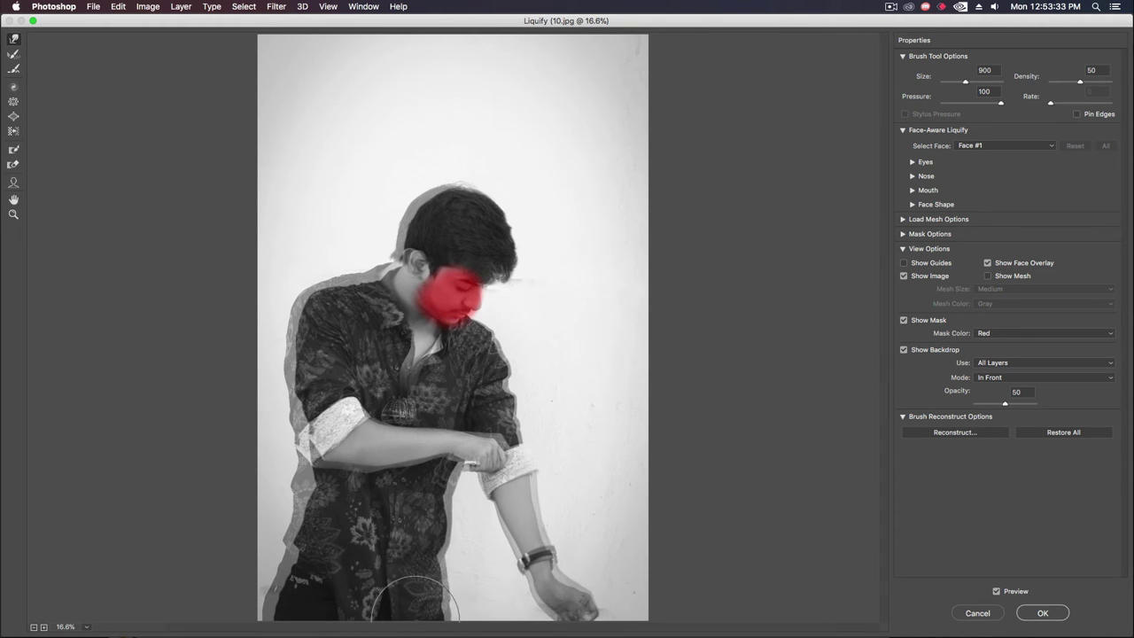
mouse_move(417, 368)
mouse_down()
mouse_move(391, 370)
mouse_move(414, 372)
mouse_up()
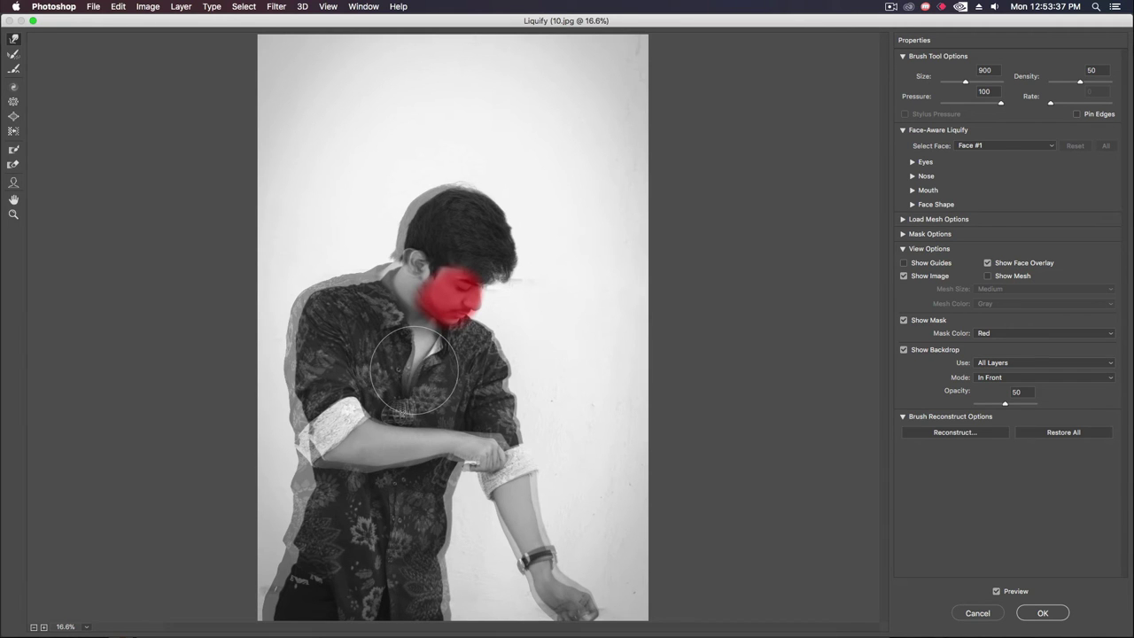
key(super+z)
click(1043, 613)
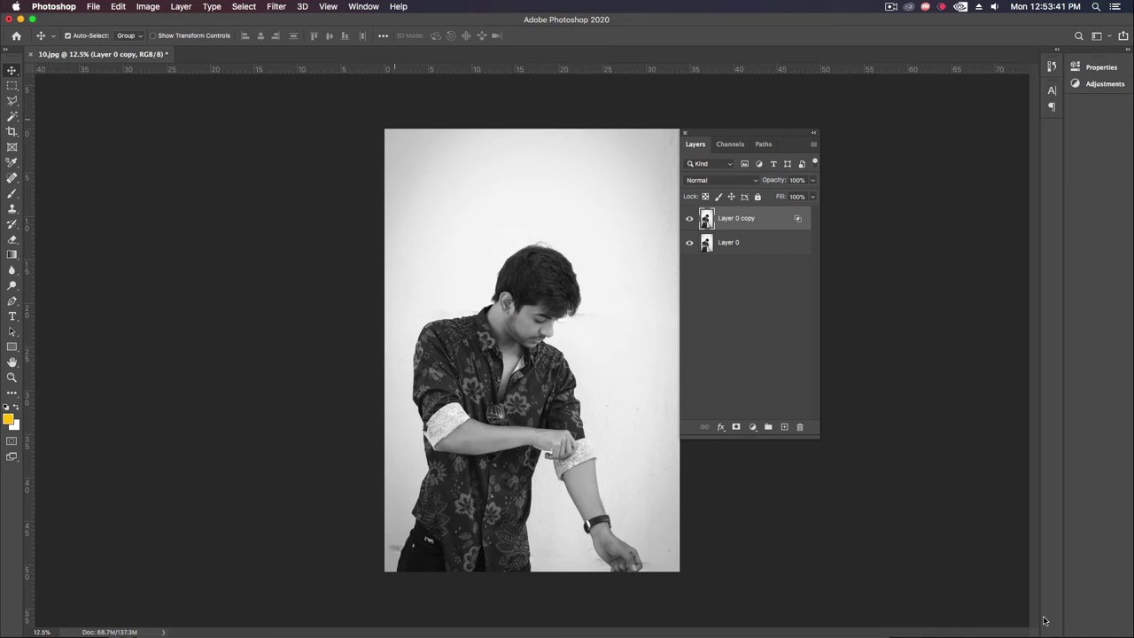
click(273, 10)
mouse_move(143, 9)
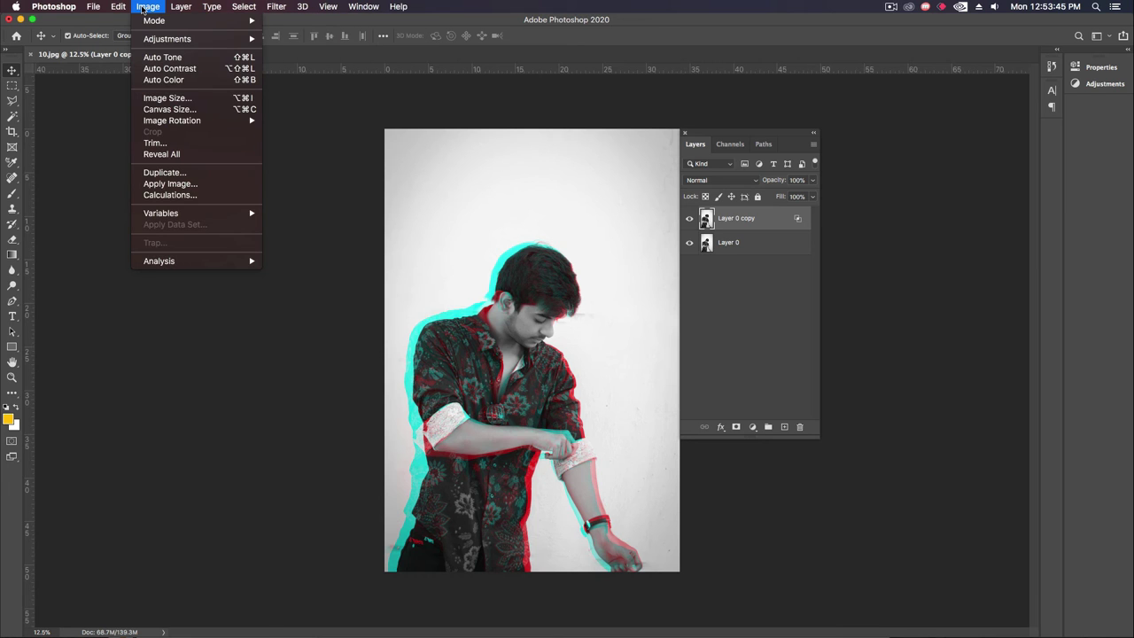
mouse_move(277, 7)
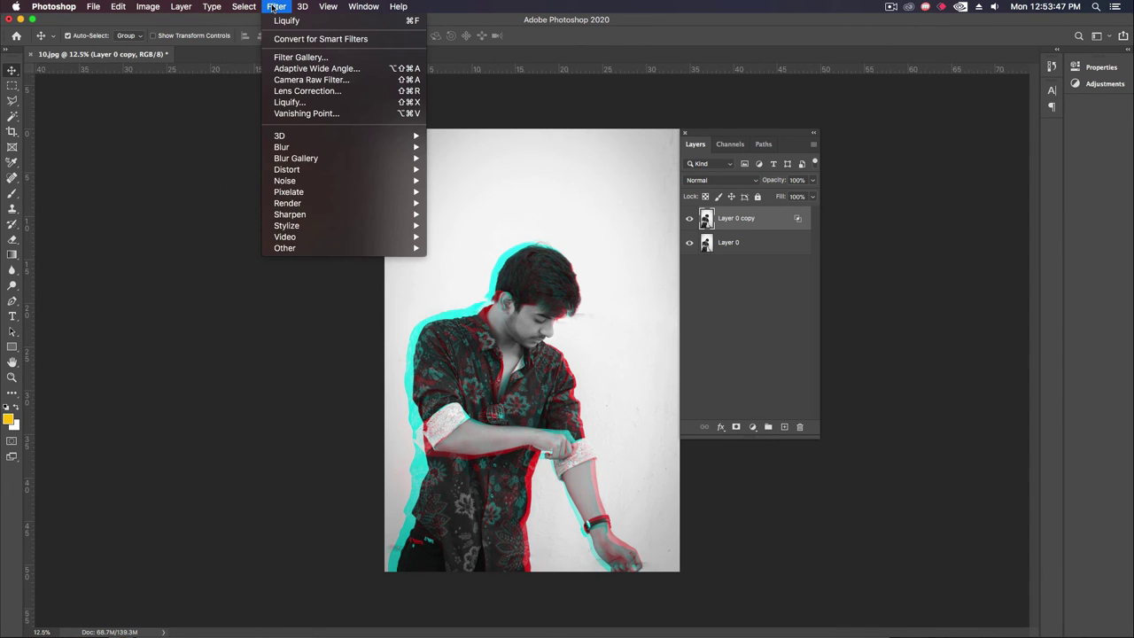
mouse_move(325, 182)
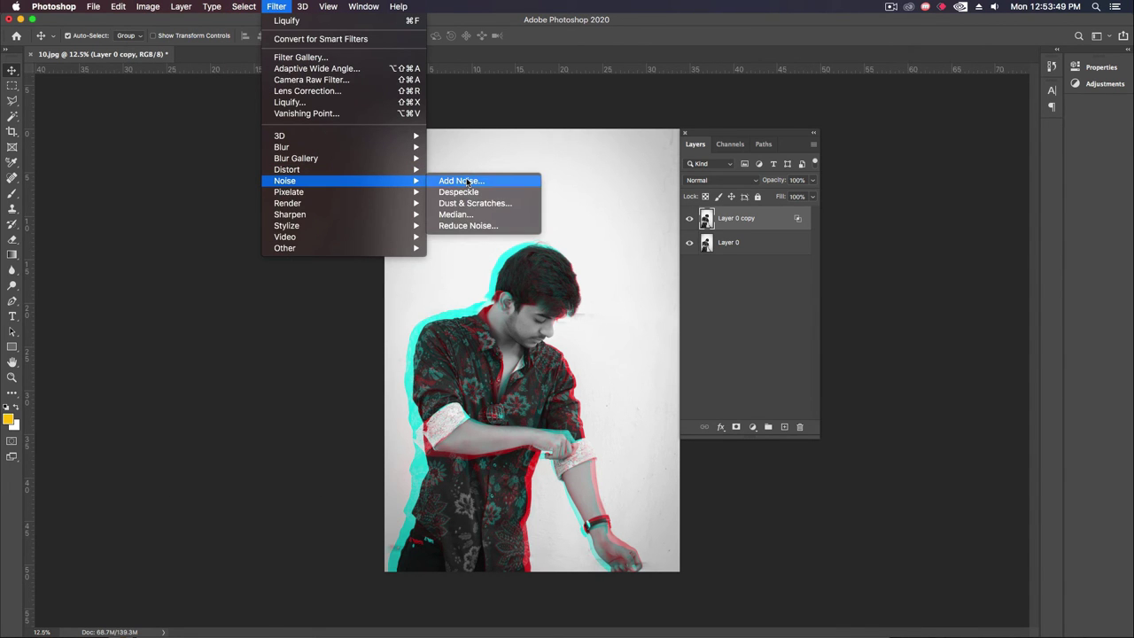
click(752, 104)
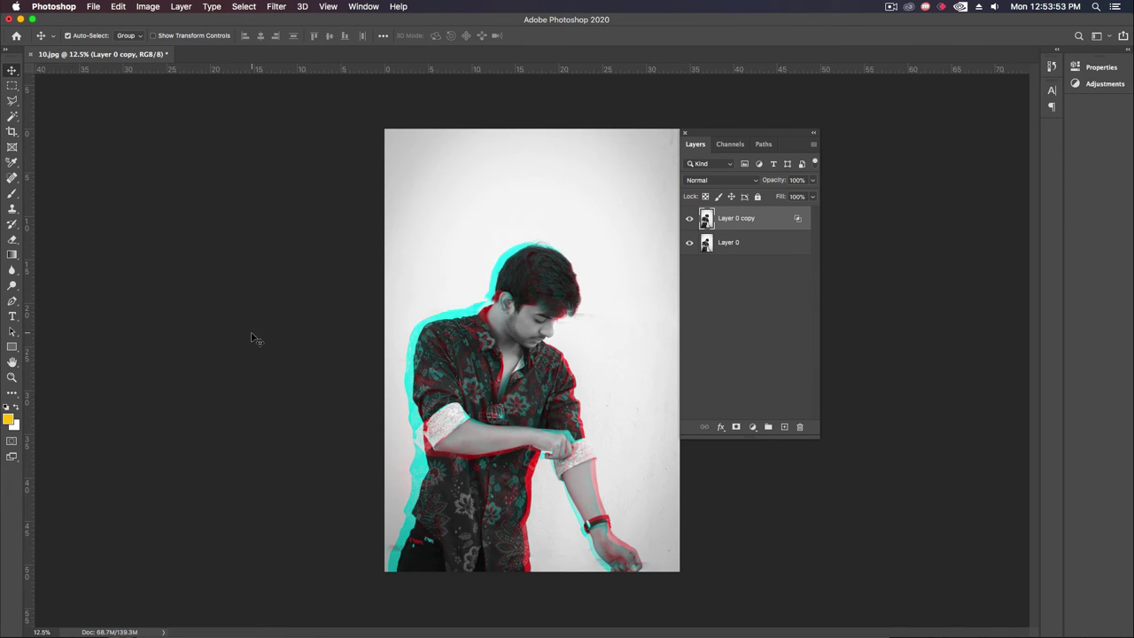
Apply Curves to the duplicated layer, mapping input 0 to output 18, 65 to 63 and 219 to 226
key(super+m)
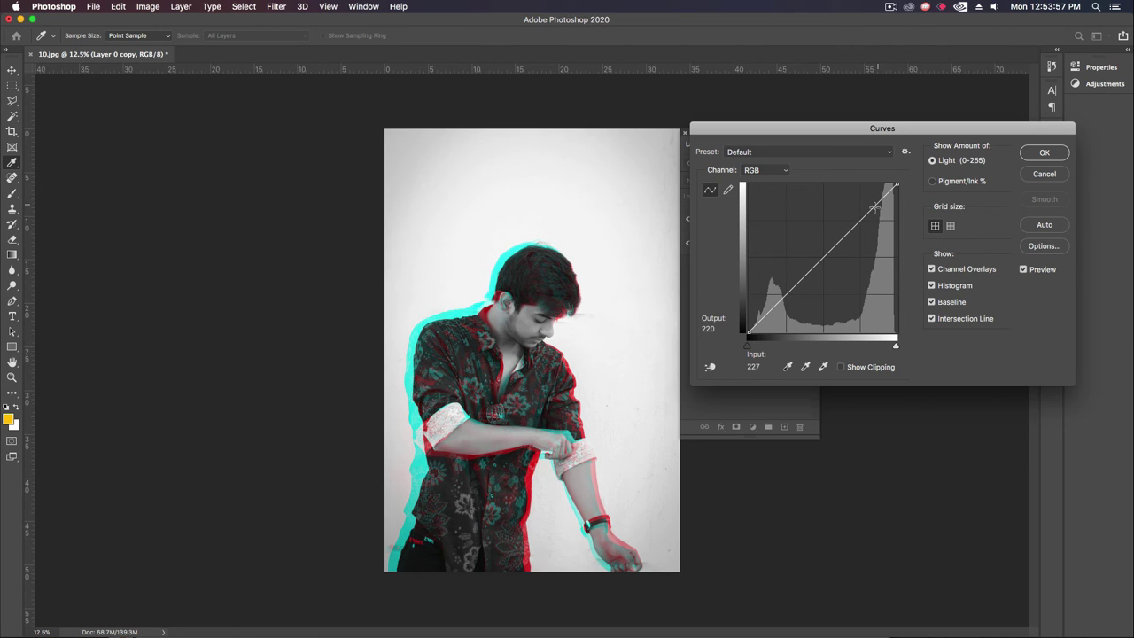
drag(875, 206, 867, 206)
drag(790, 282, 791, 296)
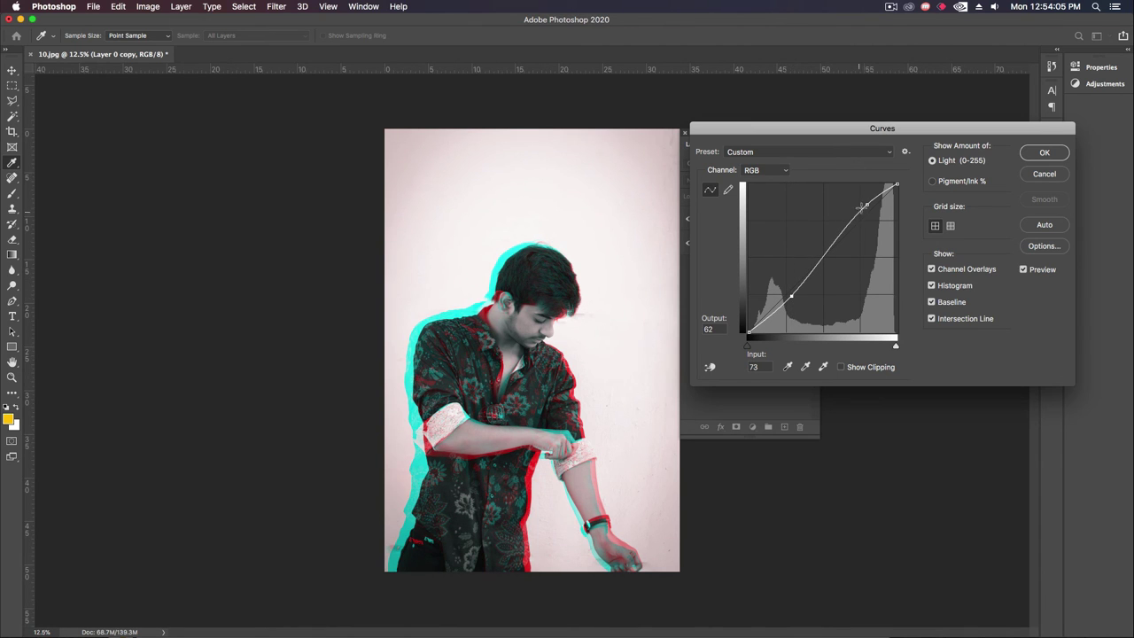
mouse_move(866, 205)
mouse_down()
mouse_move(857, 216)
mouse_move(873, 193)
mouse_move(877, 206)
mouse_up()
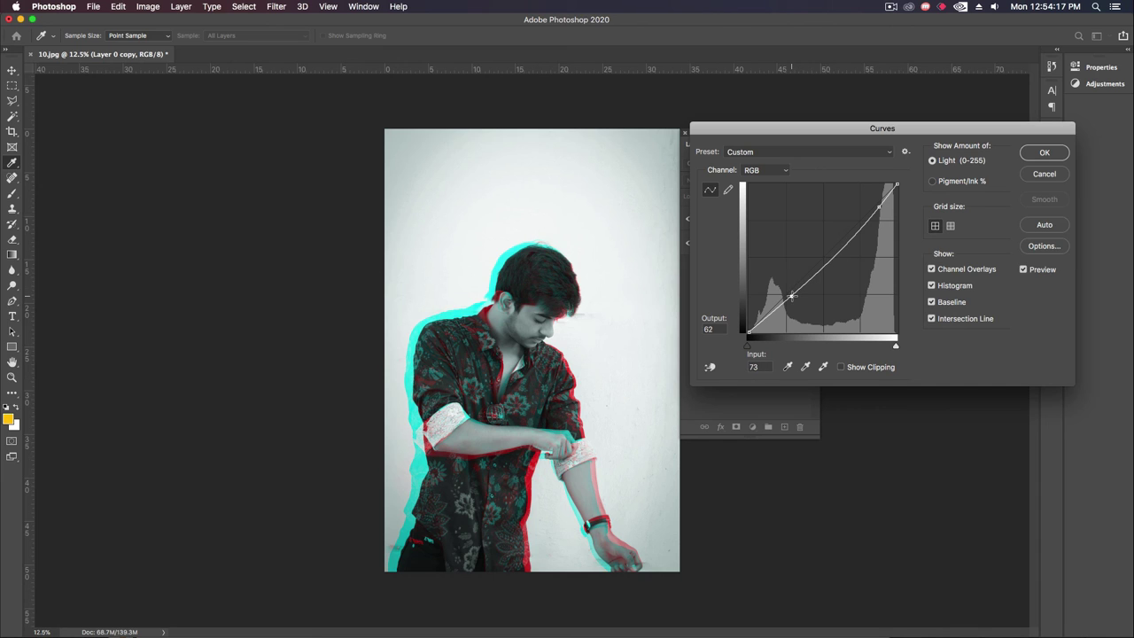
drag(792, 296, 787, 294)
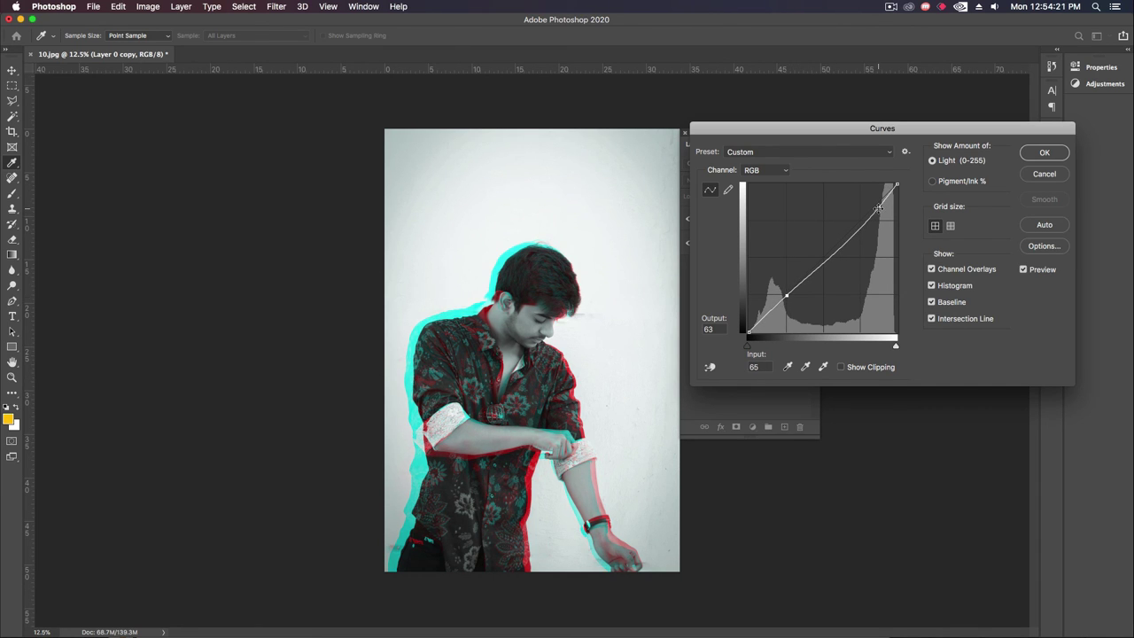
drag(878, 207, 876, 201)
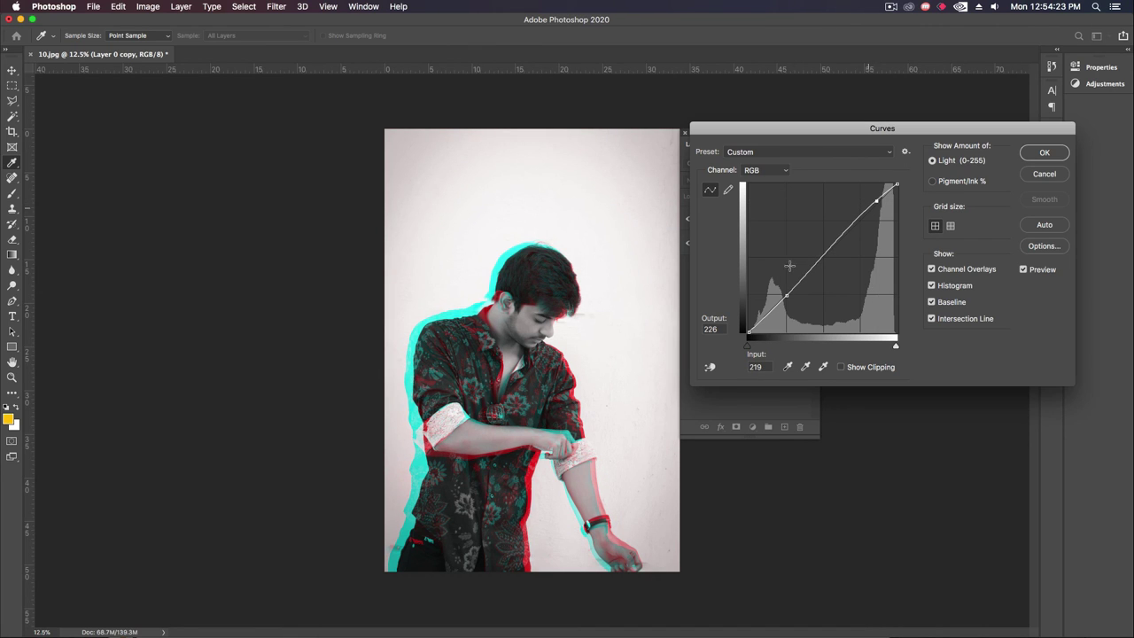
drag(749, 331, 749, 322)
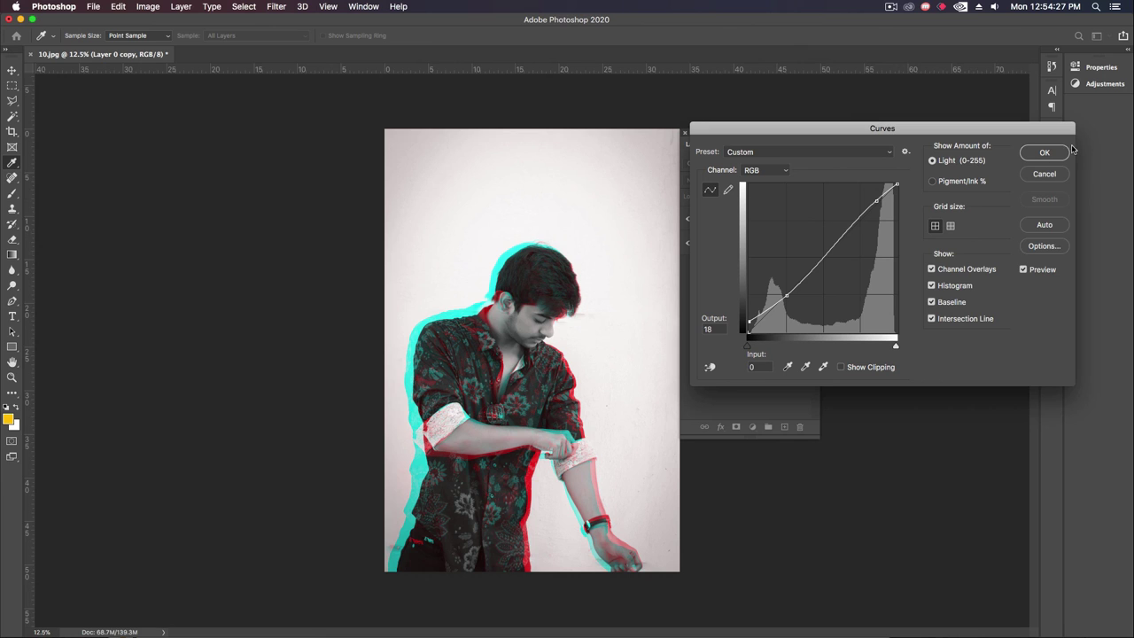
click(1046, 154)
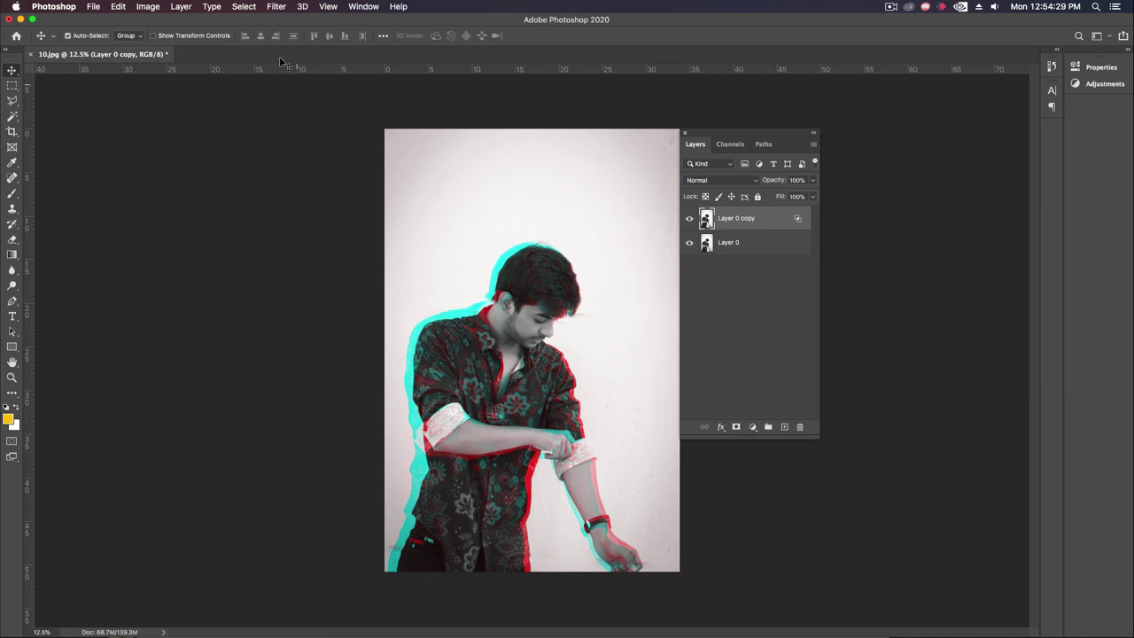
Add a small amount of uniform, non-monochromatic noise to the duplicated layer
click(267, 8)
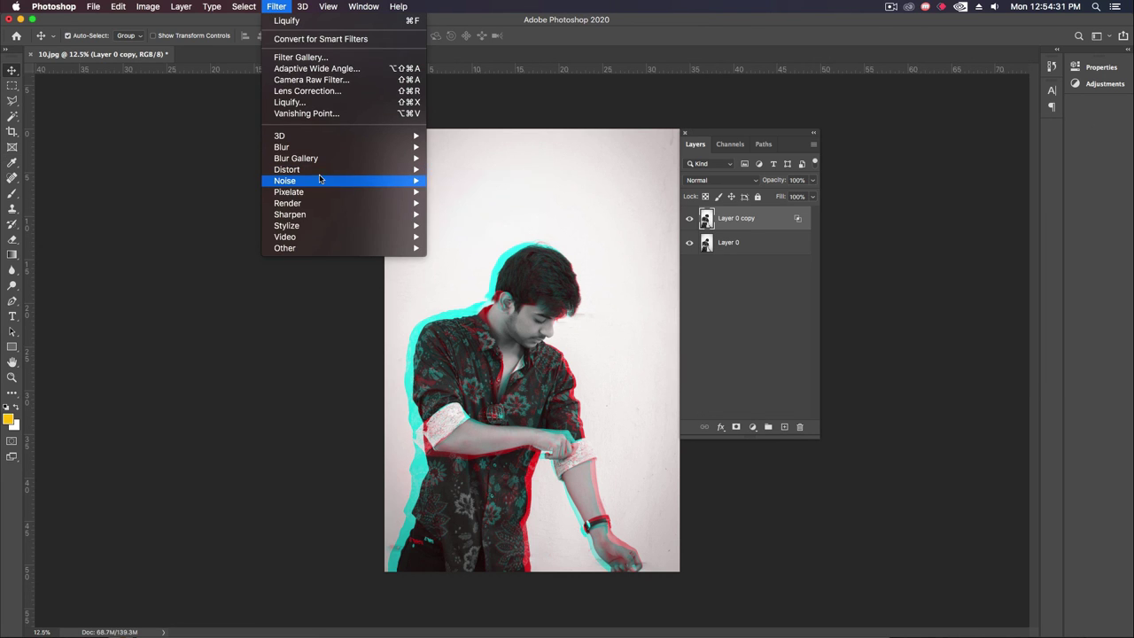
mouse_move(324, 181)
click(464, 176)
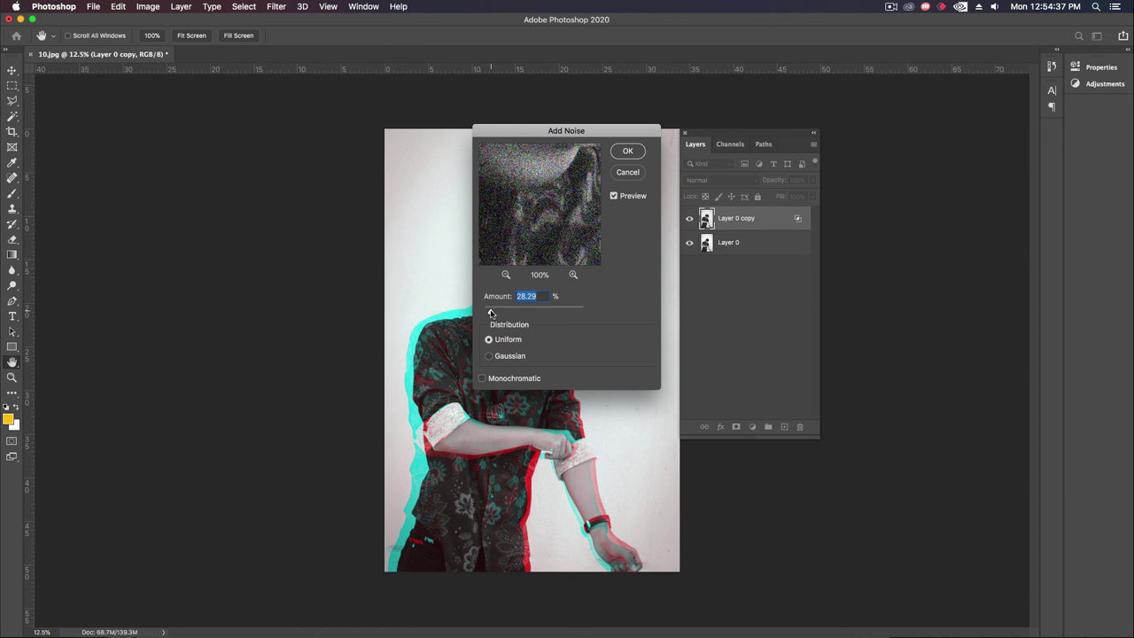
drag(490, 313, 486, 313)
click(629, 153)
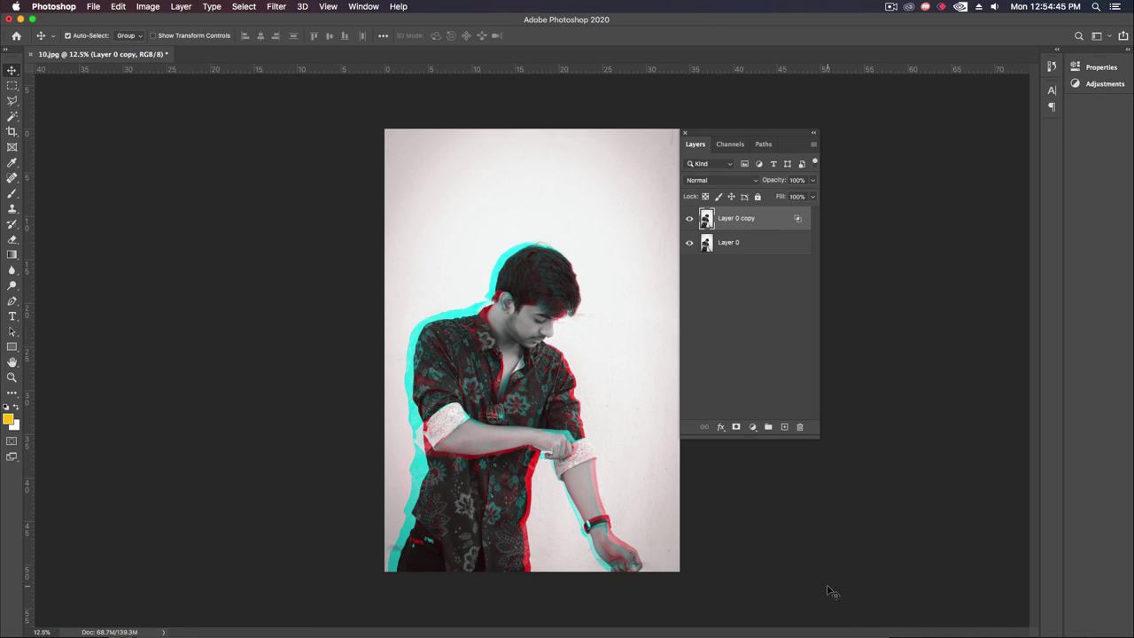
click(944, 7)
mouse_move(891, 7)
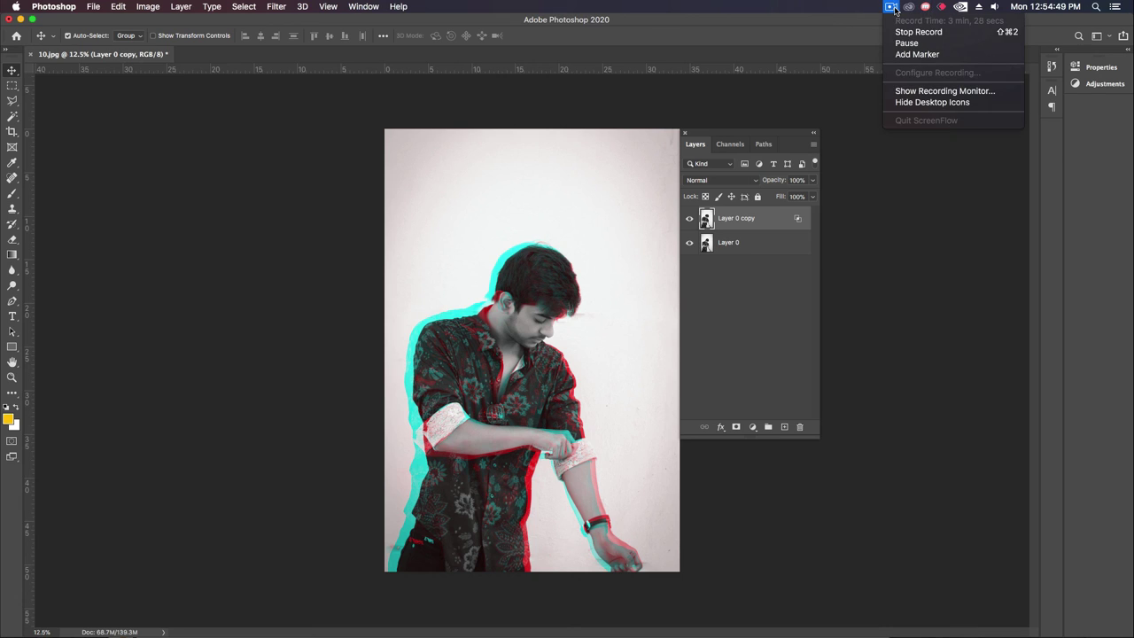